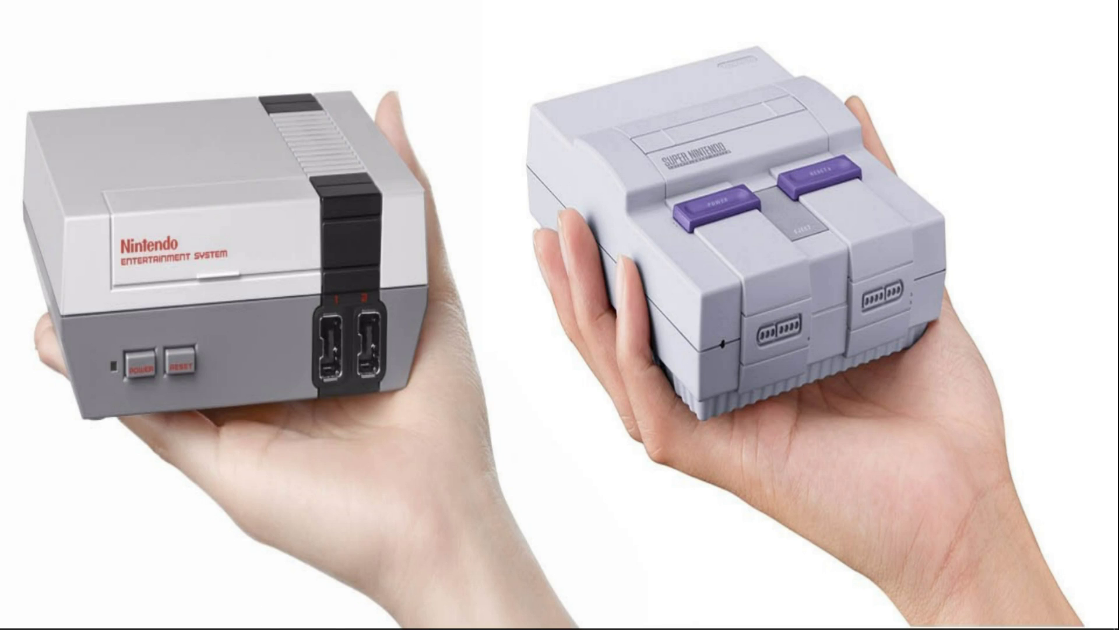
# Bring the Desktop's hakchi2_debug folder window to the front in File Explorer and leave hakchi.exe unselected.
pyautogui.moveTo(181, 617)
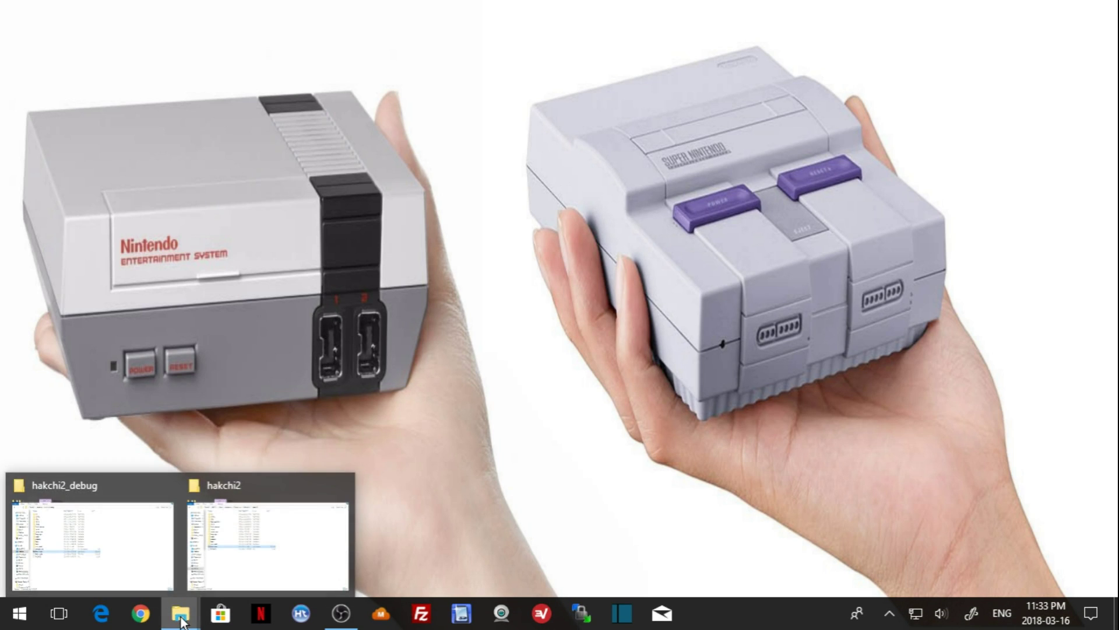
pyautogui.moveTo(258, 495)
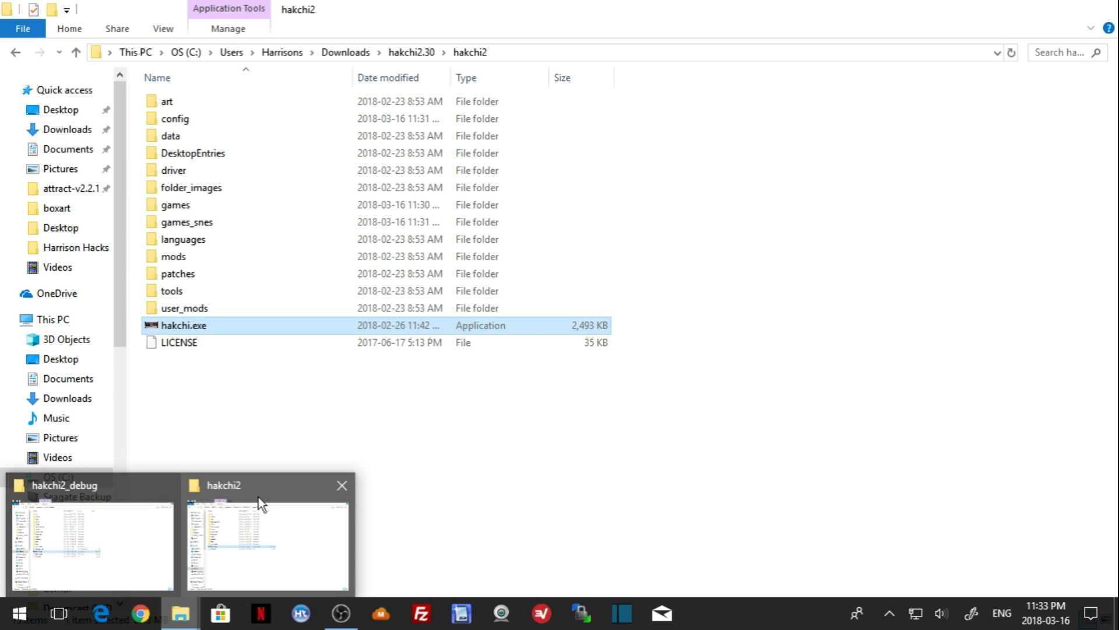
pyautogui.click(65, 562)
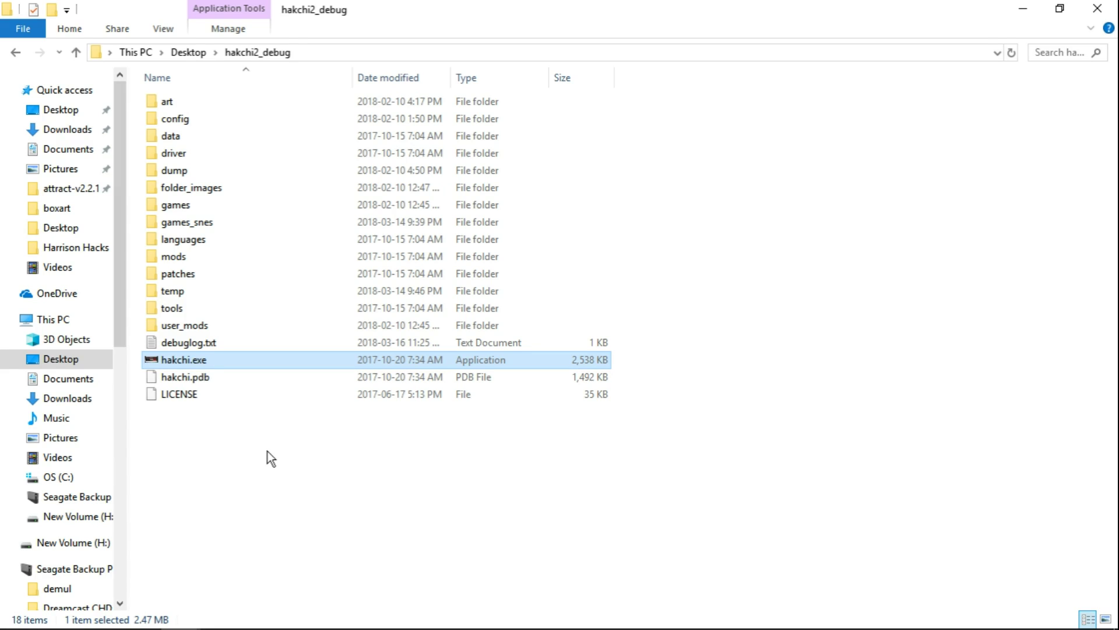
pyautogui.click(300, 496)
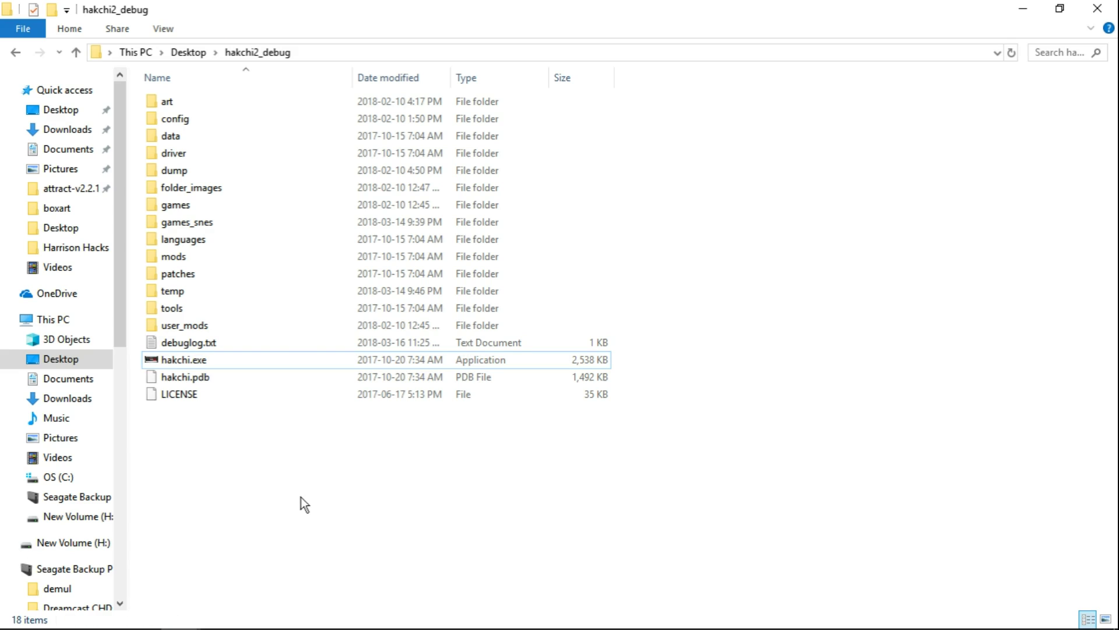
pyautogui.doubleClick(206, 358)
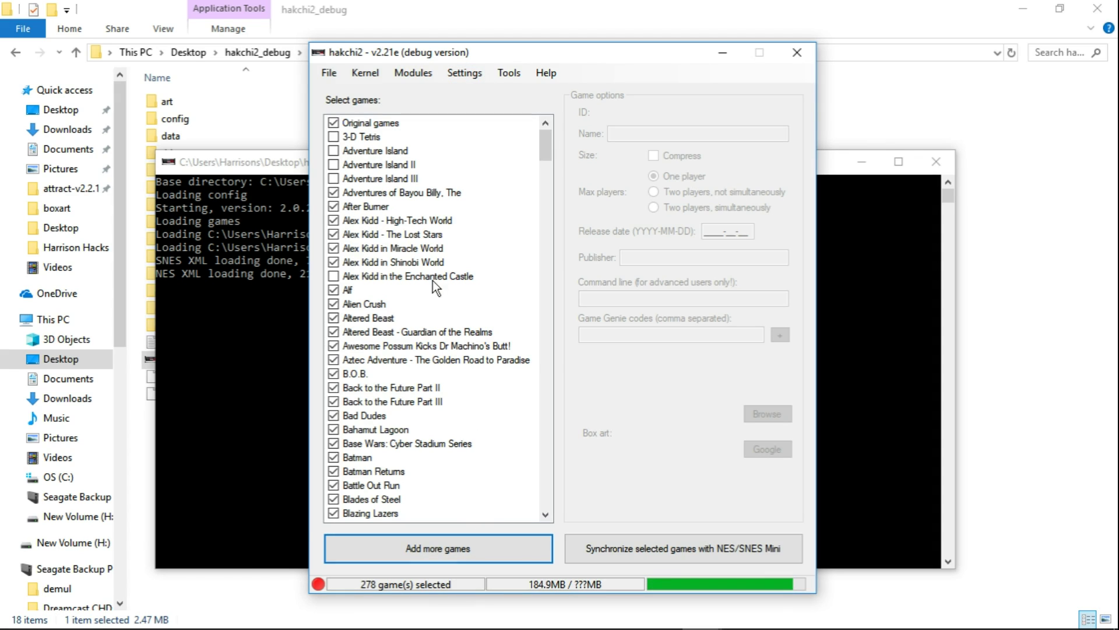
pyautogui.click(798, 51)
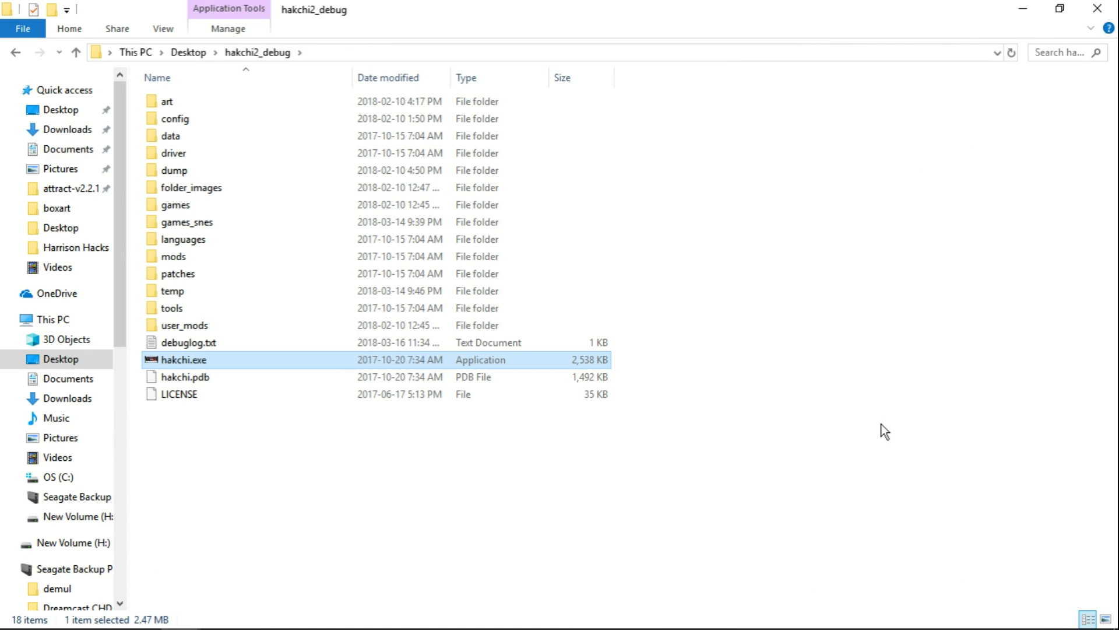
# Launch hakchi2 v2.30 from its folder, select Adventure Island, and start adding more NES games.
pyautogui.click(182, 614)
pyautogui.click(275, 536)
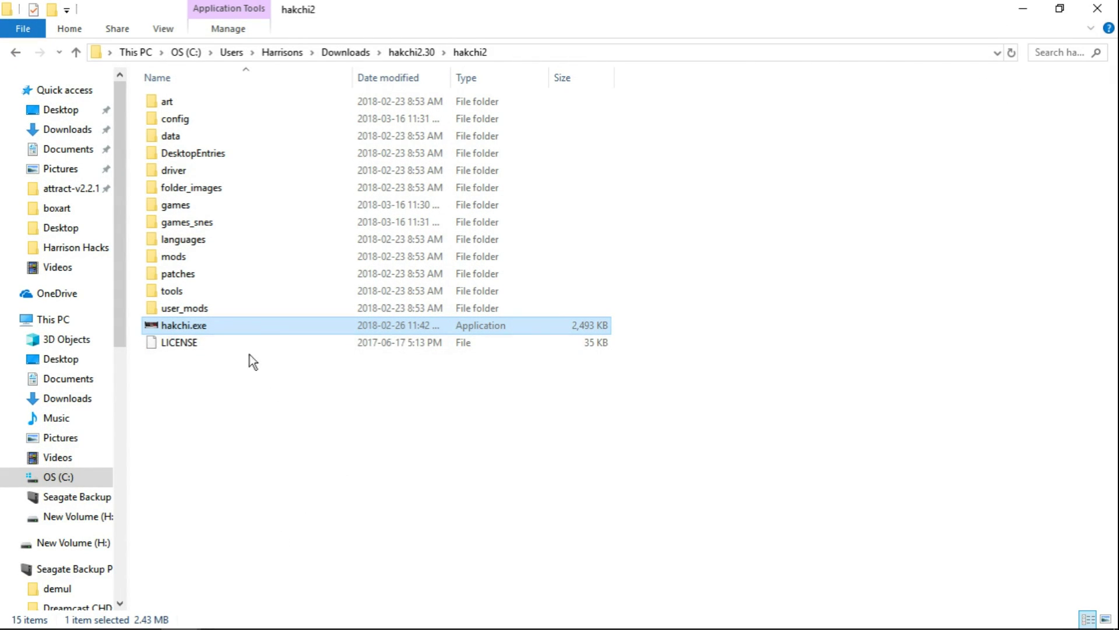
pyautogui.press('Return')
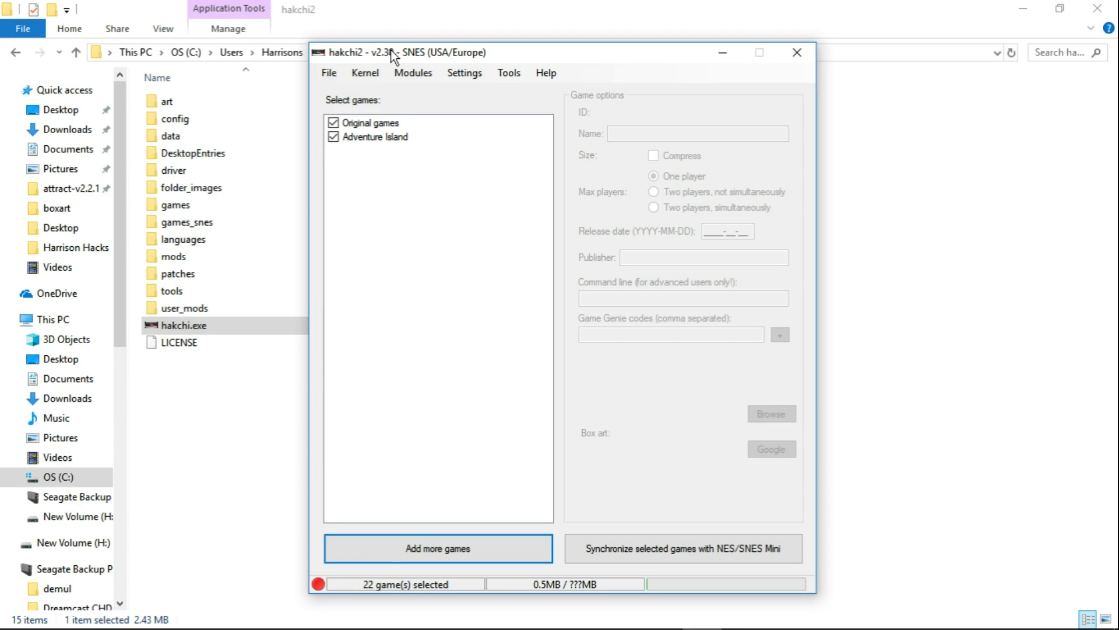
pyautogui.click(390, 138)
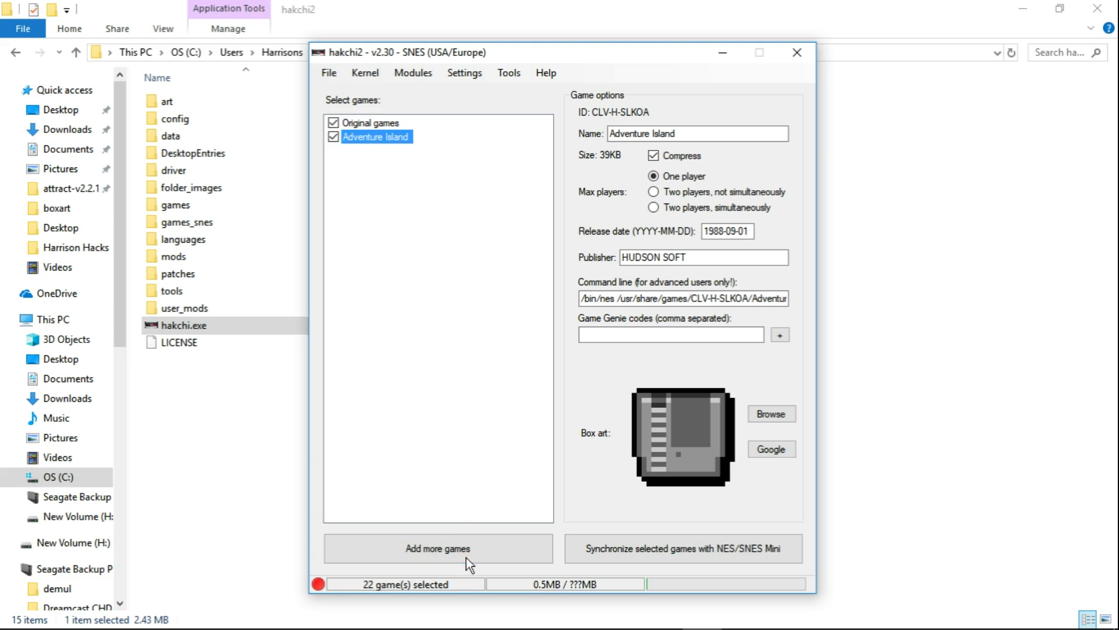
pyautogui.click(434, 548)
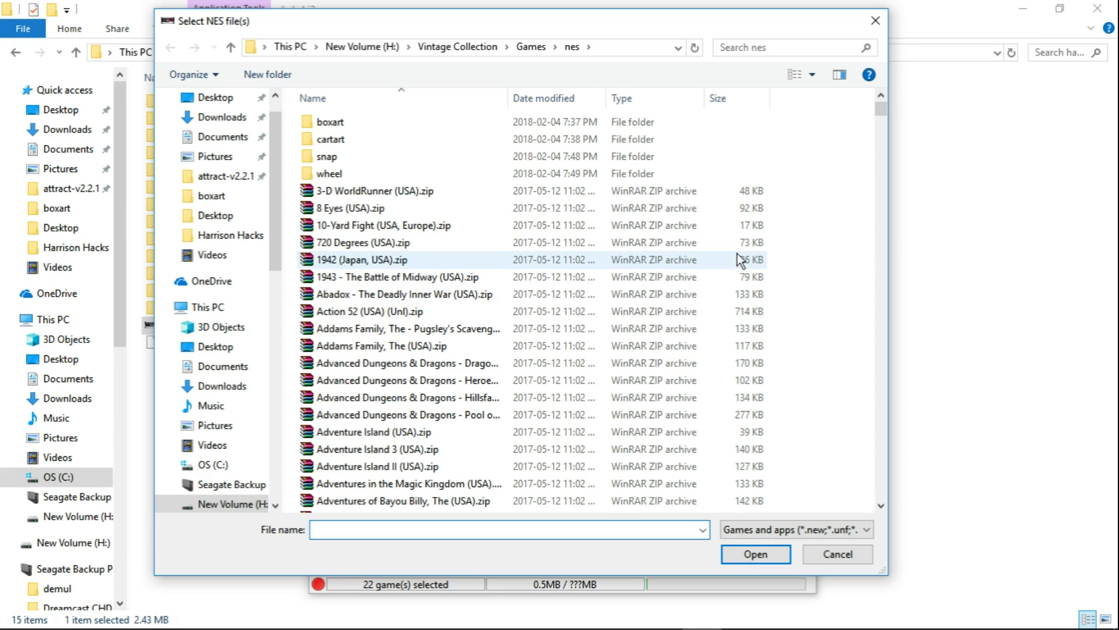
# Add 1942 (Japan, USA).zip and 1943 - The Battle of Midway (USA).zip to the game list.
pyautogui.click(763, 261)
pyautogui.keyDown('ctrl'); pyautogui.click(744, 273); pyautogui.keyUp('ctrl')
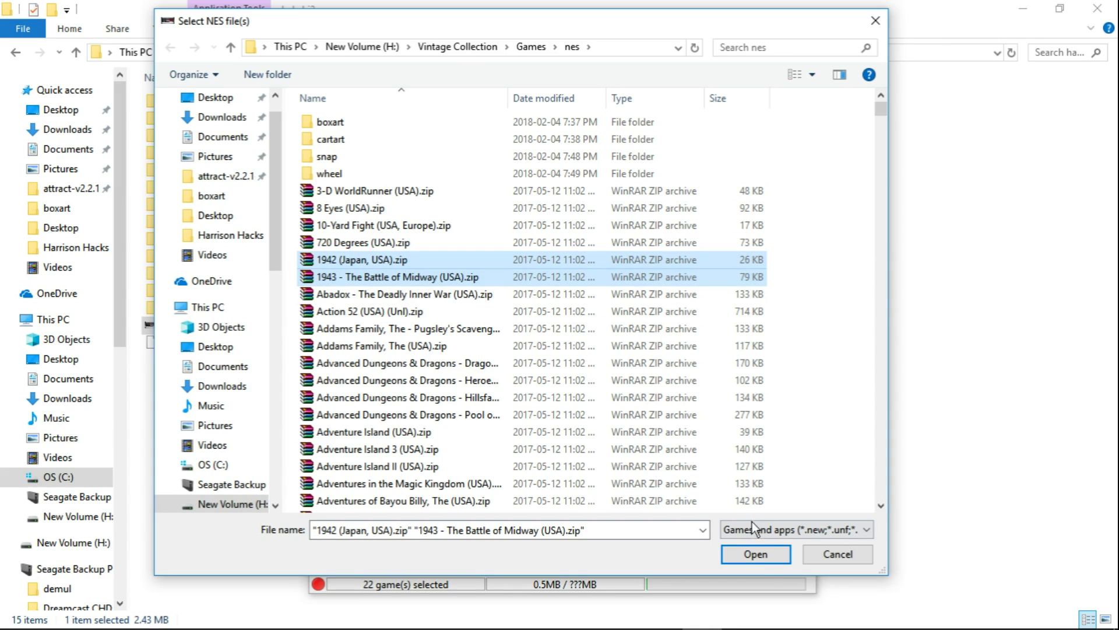
pyautogui.click(765, 553)
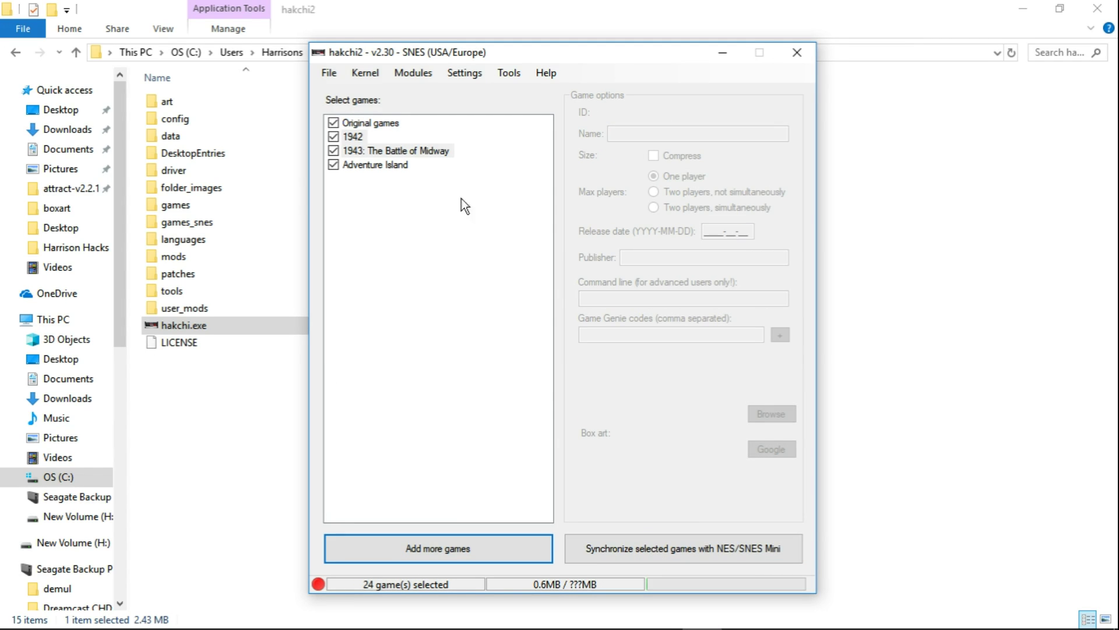
pyautogui.click(400, 168)
# Edit 1942's command line to use the /bin/fceumm core instead of /bin/nes.
pyautogui.click(391, 152)
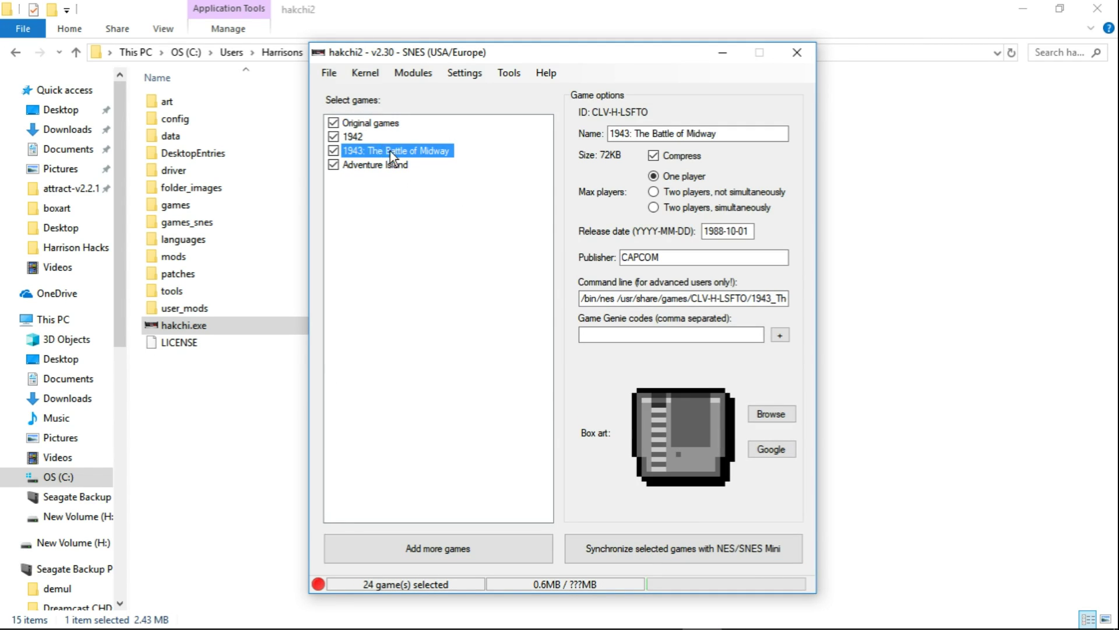
pyautogui.click(356, 136)
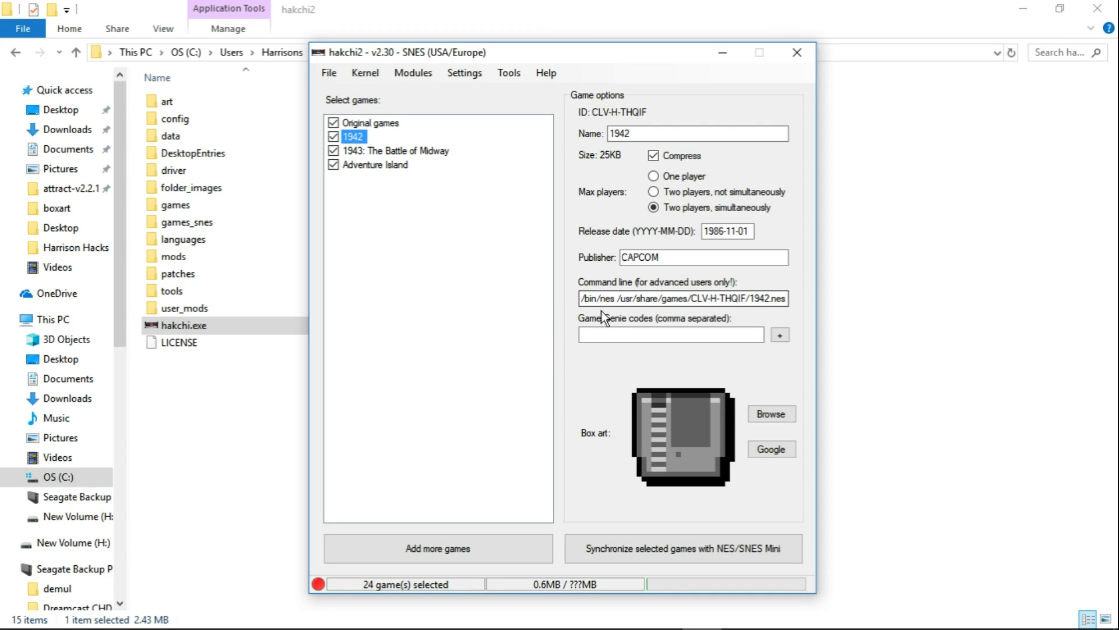
pyautogui.click(592, 301)
pyautogui.click(615, 298)
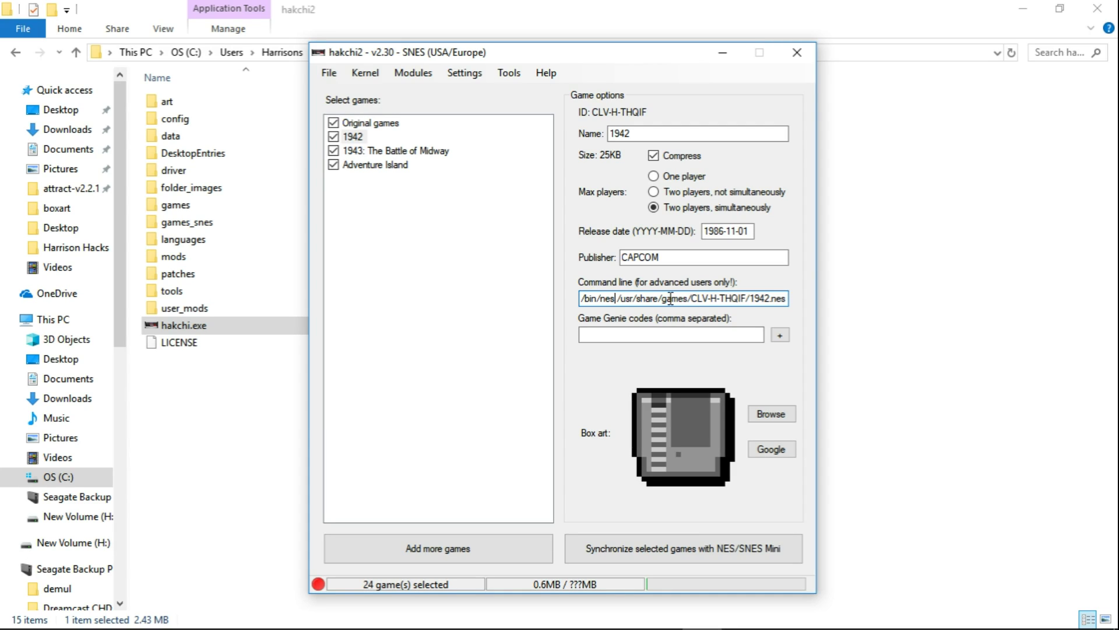
pyautogui.write('top')
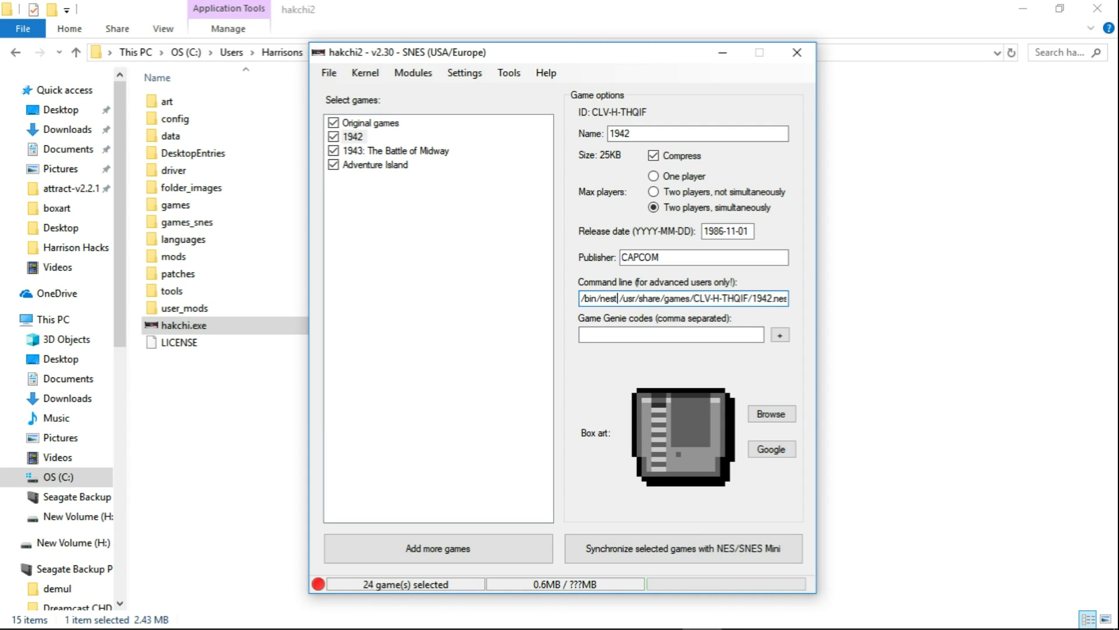
pyautogui.write('ia')
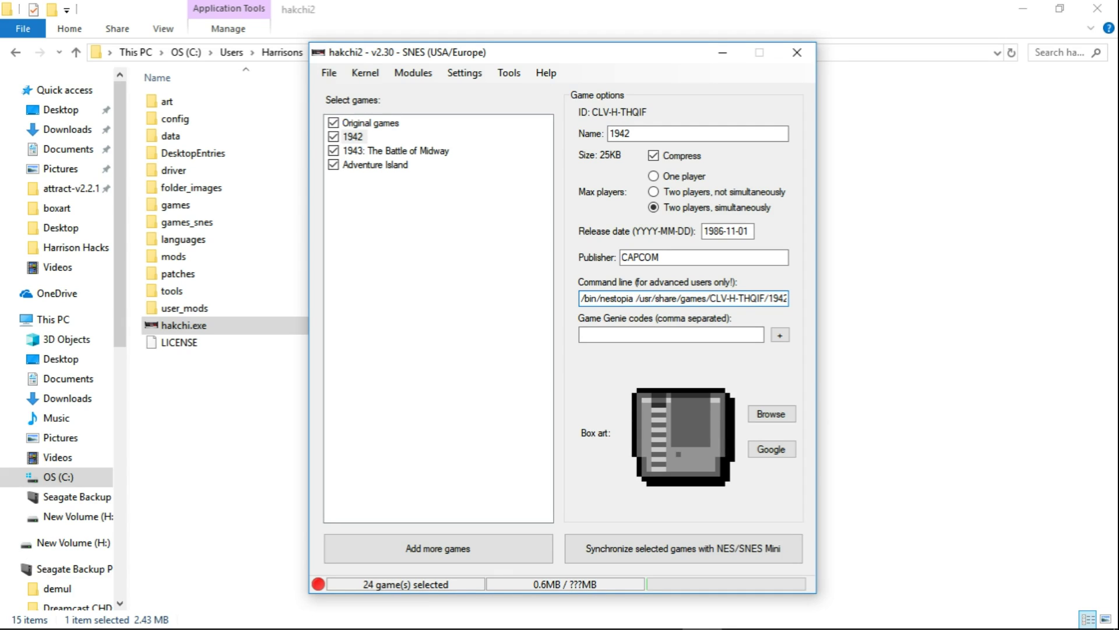
pyautogui.press('BackSpace')
pyautogui.press('BackSpace')
pyautogui.press('BackSpace')
pyautogui.press('BackSpace')
pyautogui.press('BackSpace')
pyautogui.press('BackSpace')
pyautogui.press('BackSpace')
pyautogui.press('BackSpace')
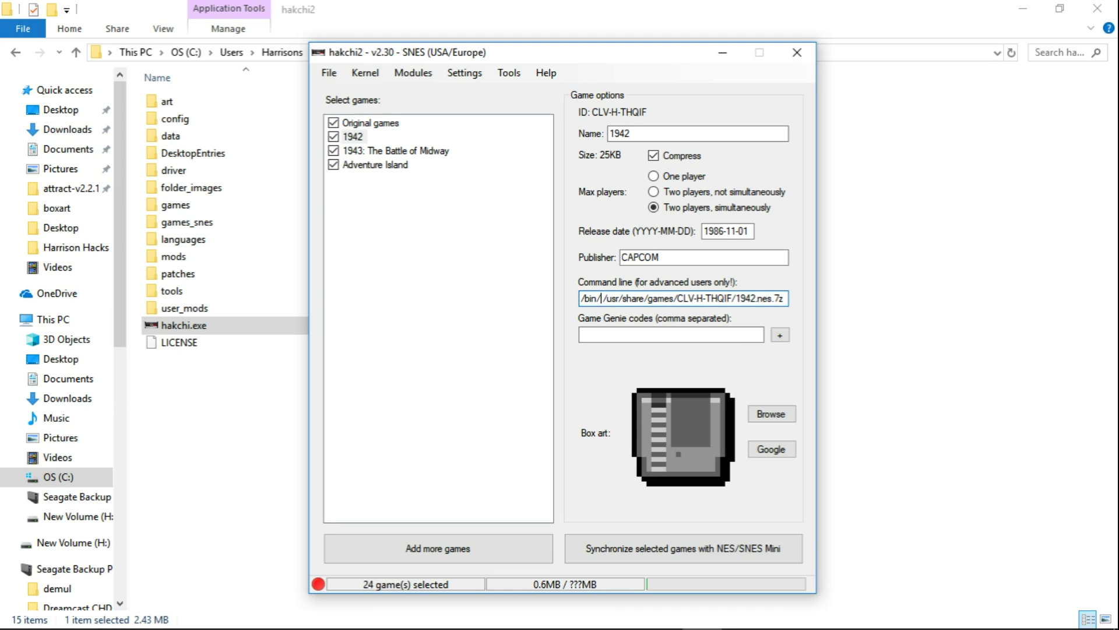
pyautogui.write('fceumm')
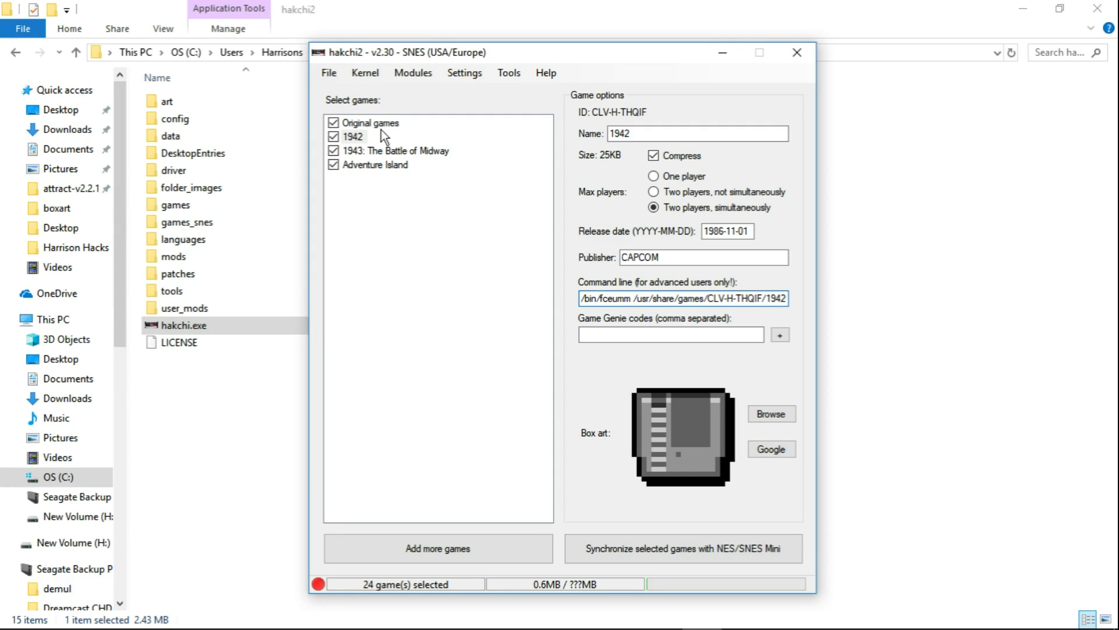
# Close hakchi2 v2.30, launch the debug hakchi.exe, and bring up Modules > Install extra modules.
pyautogui.click(798, 53)
pyautogui.moveTo(181, 619)
pyautogui.click(117, 565)
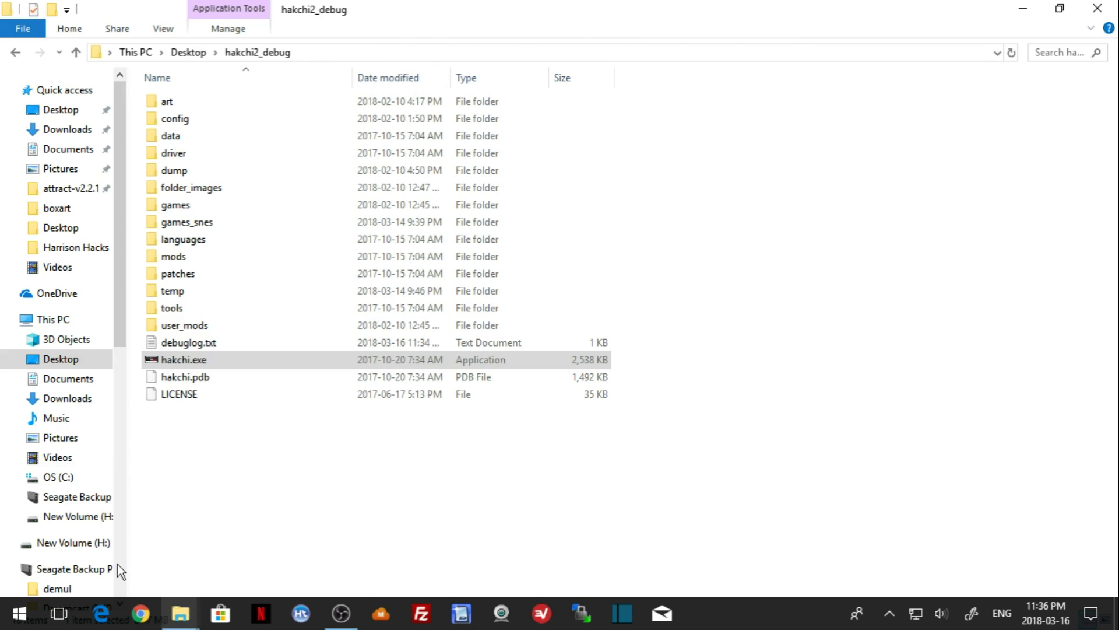
pyautogui.doubleClick(205, 361)
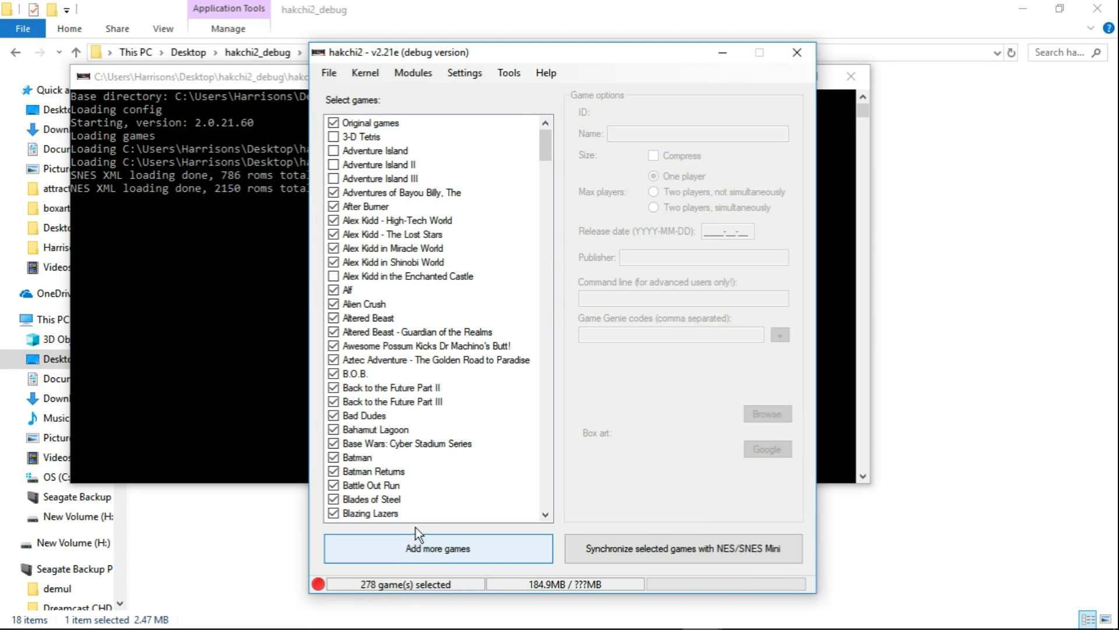
pyautogui.click(389, 197)
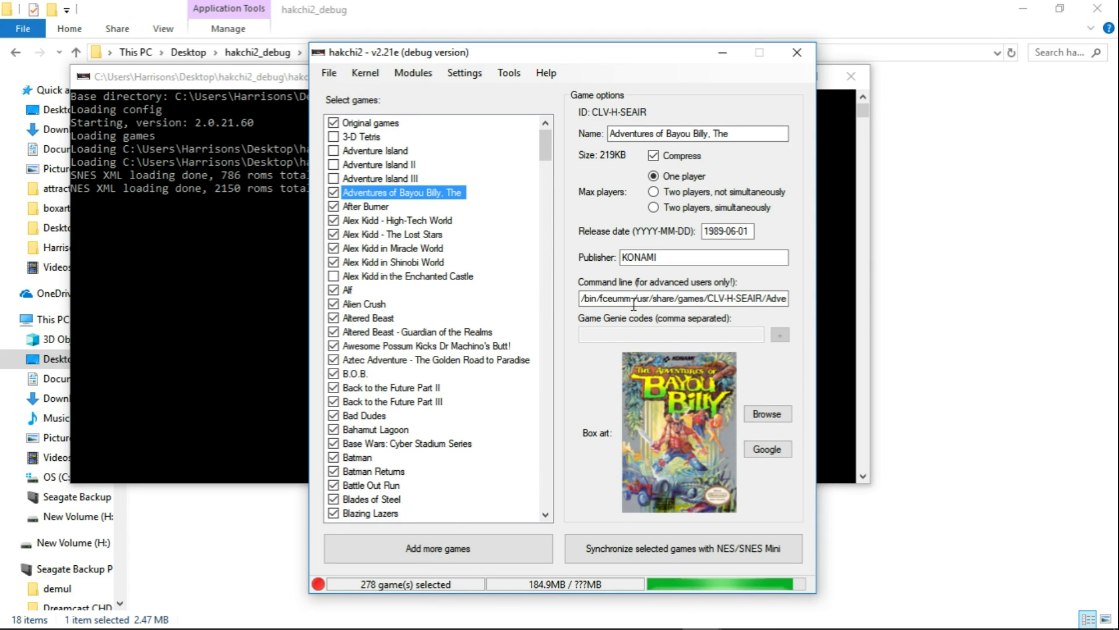
pyautogui.click(414, 72)
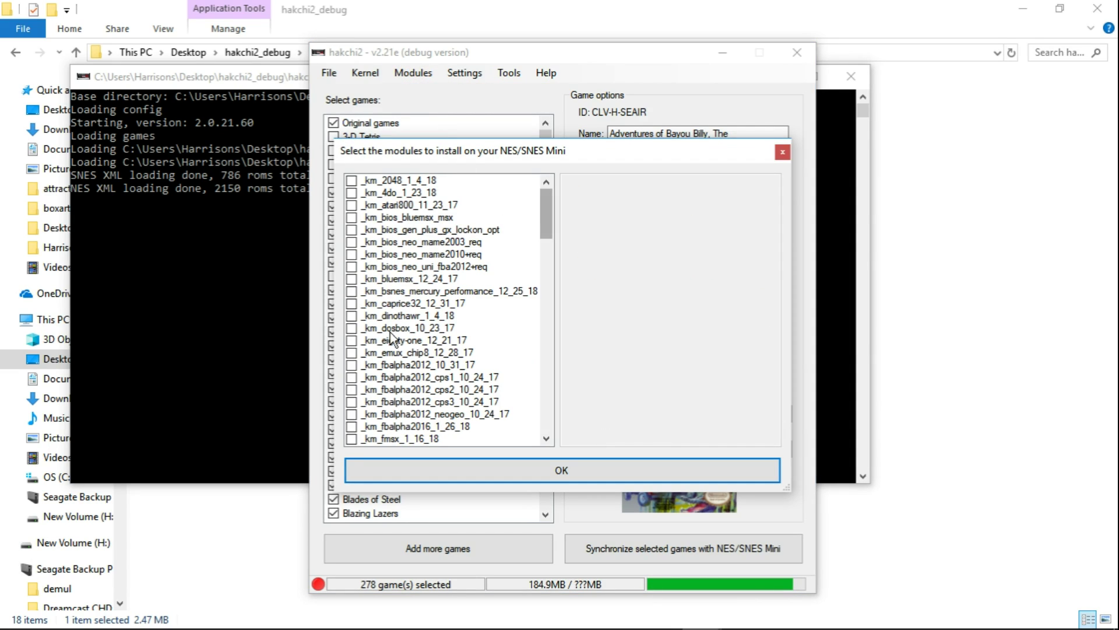
# Read the _km_retroarch_170_2_7_18 module description, then close the module list without installing.
pyautogui.moveTo(548, 228); pyautogui.dragTo(562, 352)
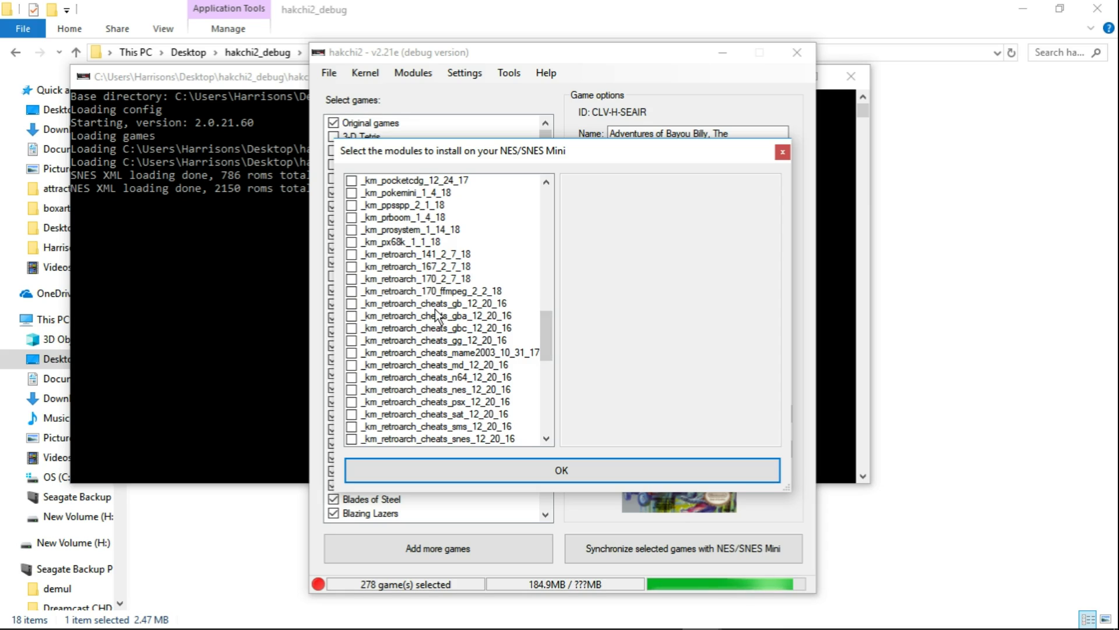
pyautogui.click(411, 278)
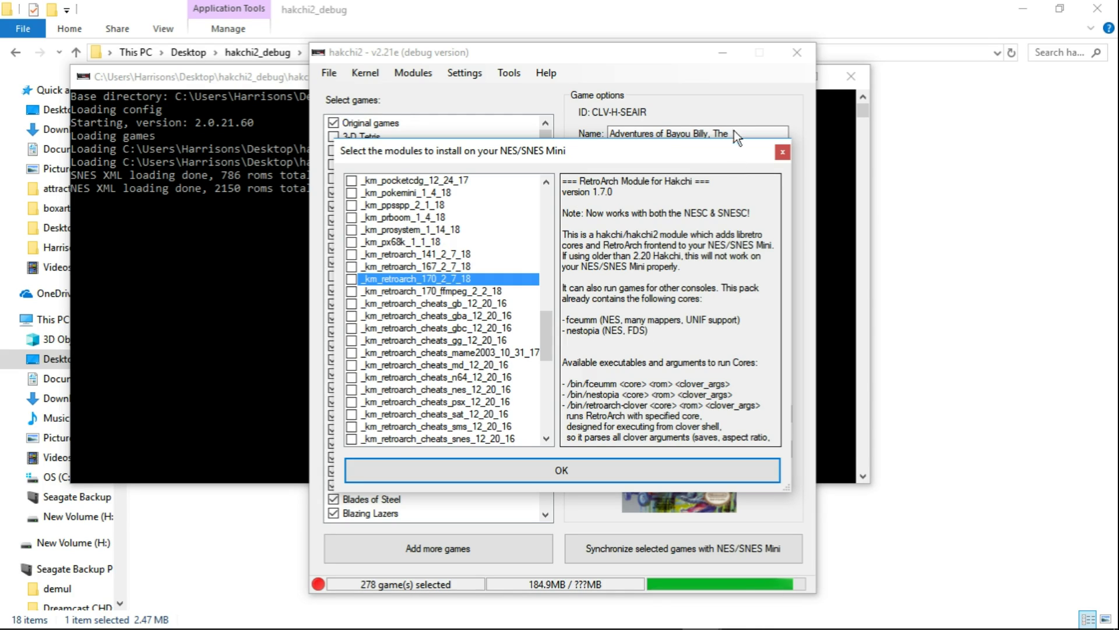
pyautogui.click(782, 153)
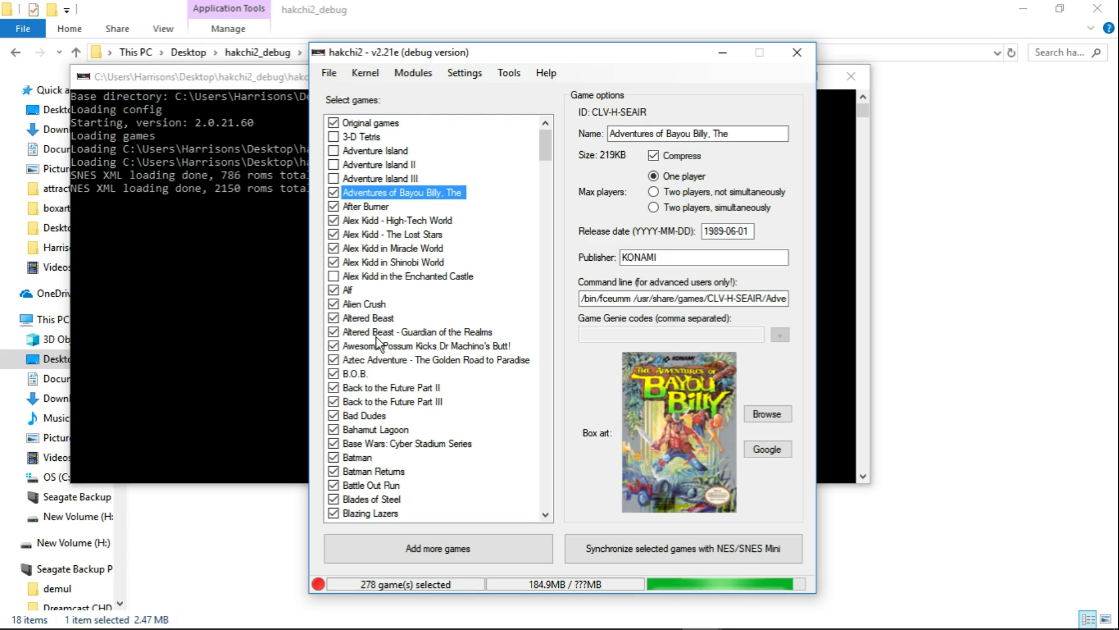
# Compare the command lines of Altered Beast, Castlevania - Aria of Sorrow, and Adventures of Bayou Billy.
pyautogui.click(365, 319)
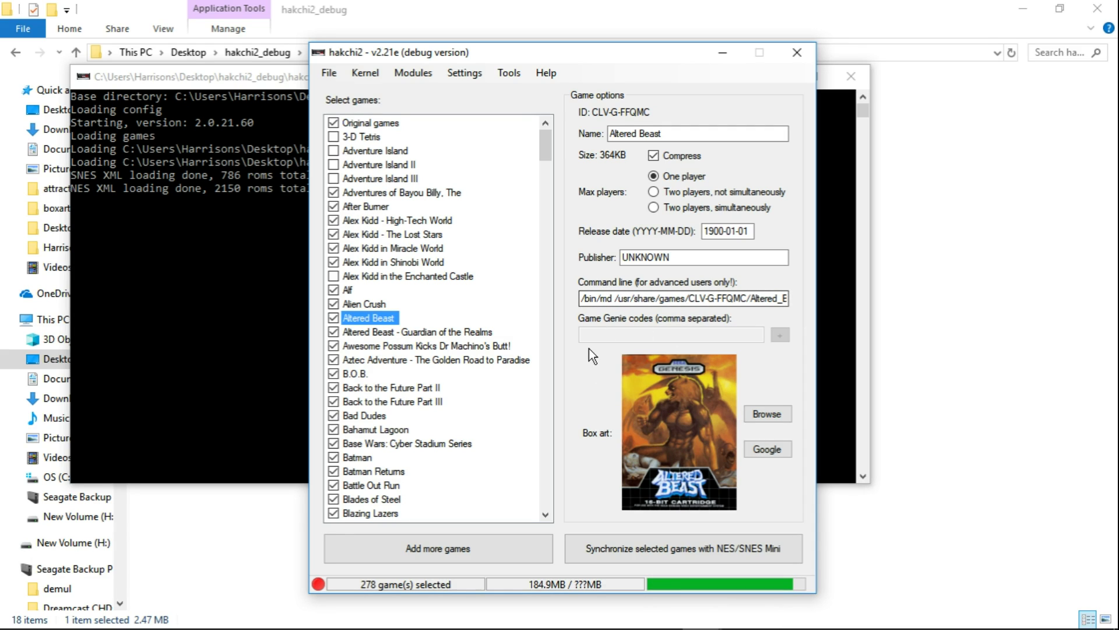
pyautogui.scroll(-3, 493, 325)
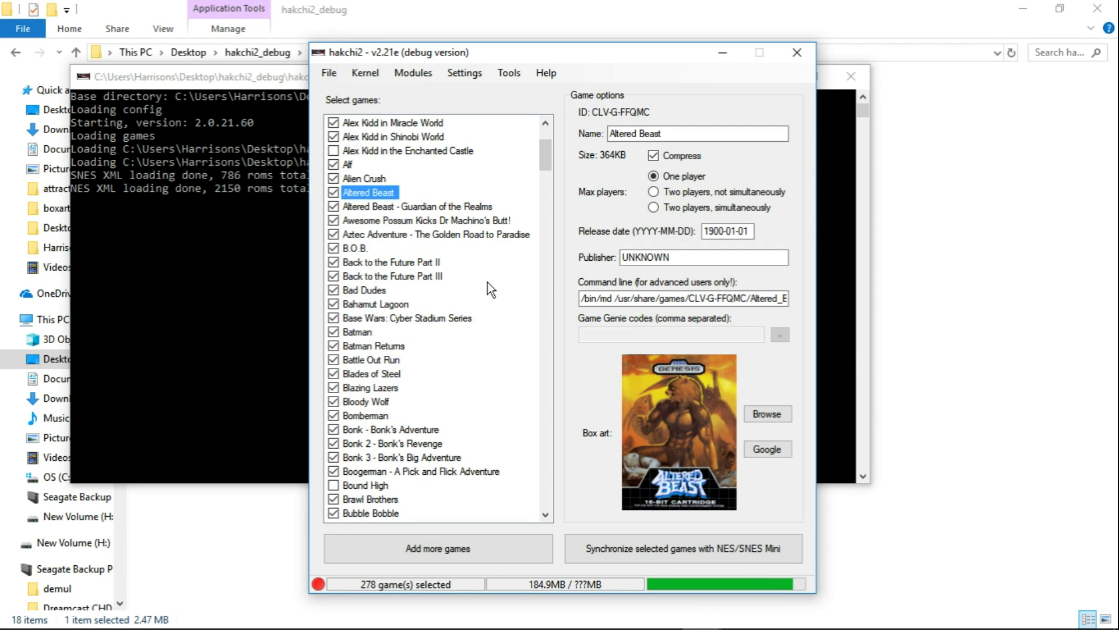
pyautogui.scroll(-4, 487, 282)
pyautogui.scroll(-3, 487, 283)
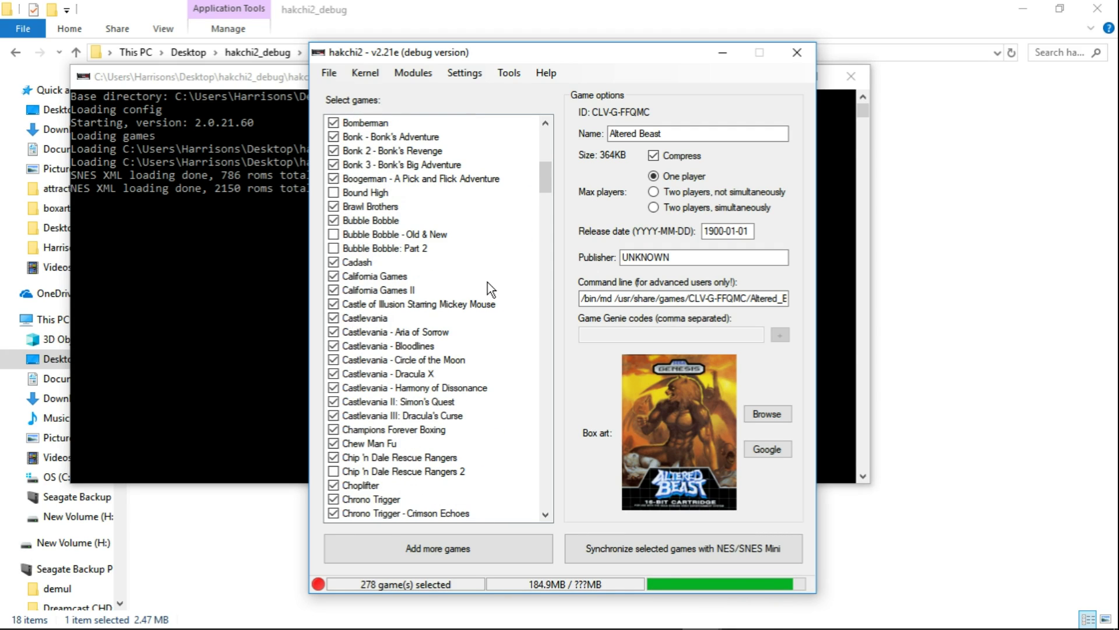
pyautogui.click(413, 336)
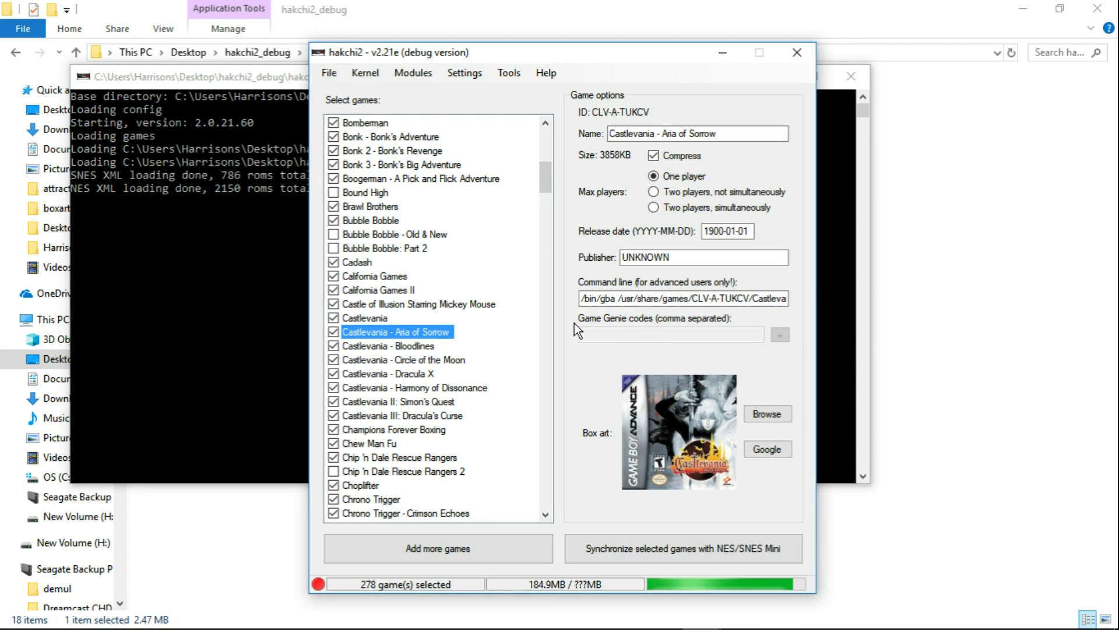
pyautogui.moveTo(541, 186); pyautogui.dragTo(555, 143)
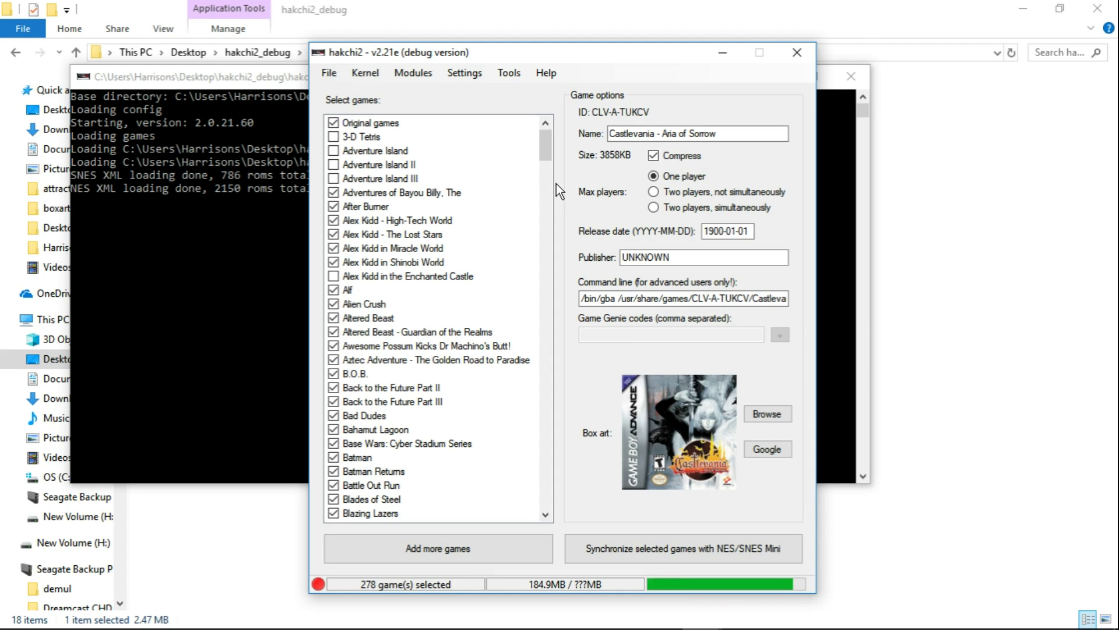
pyautogui.click(422, 196)
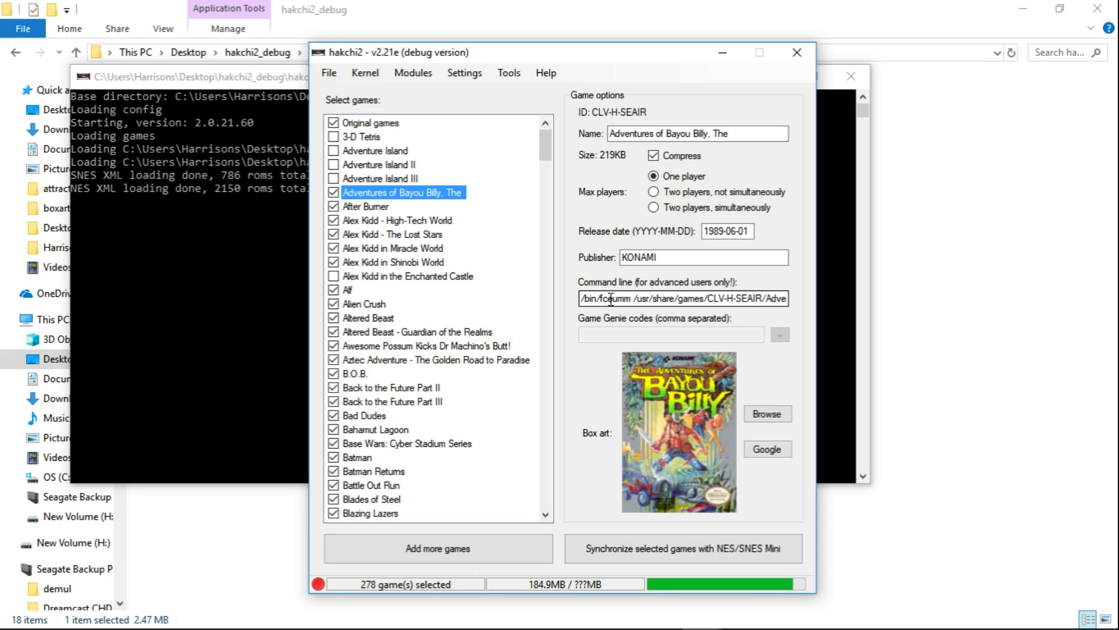
# Check Duck Hunt's command line, then place the edit point after fceumm in Duck Tales' command line.
pyautogui.moveTo(552, 148); pyautogui.dragTo(548, 231)
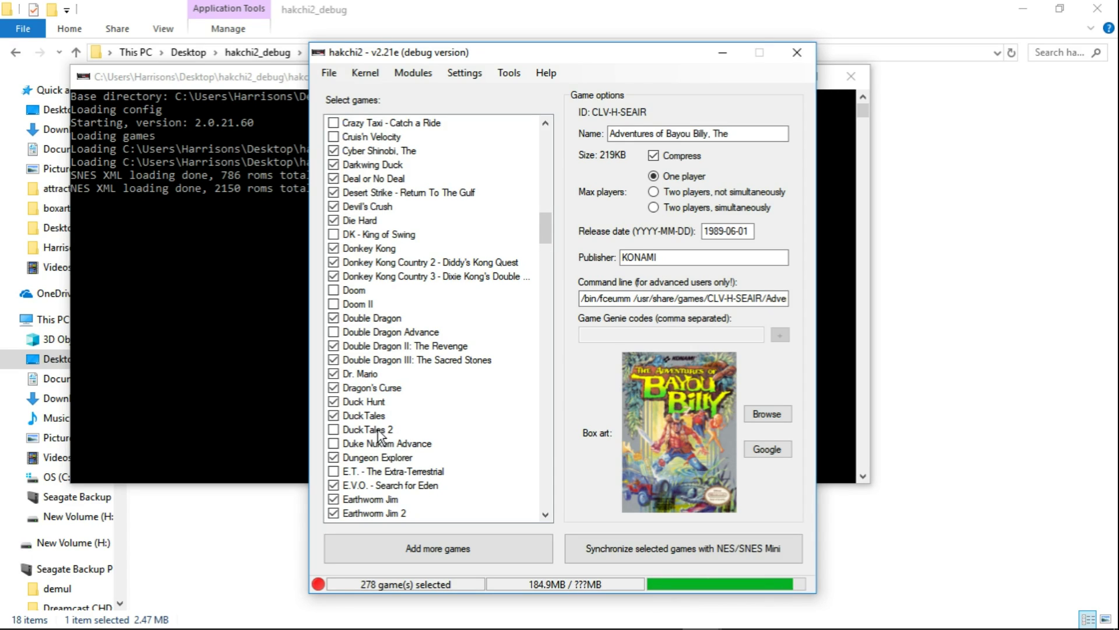
pyautogui.click(364, 402)
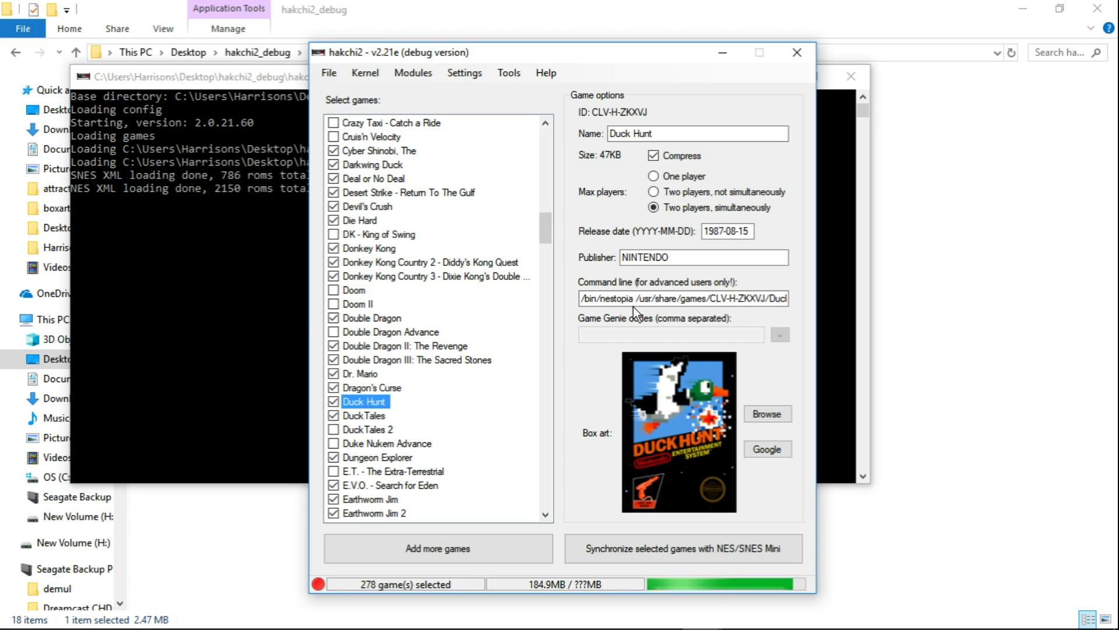
pyautogui.click(364, 415)
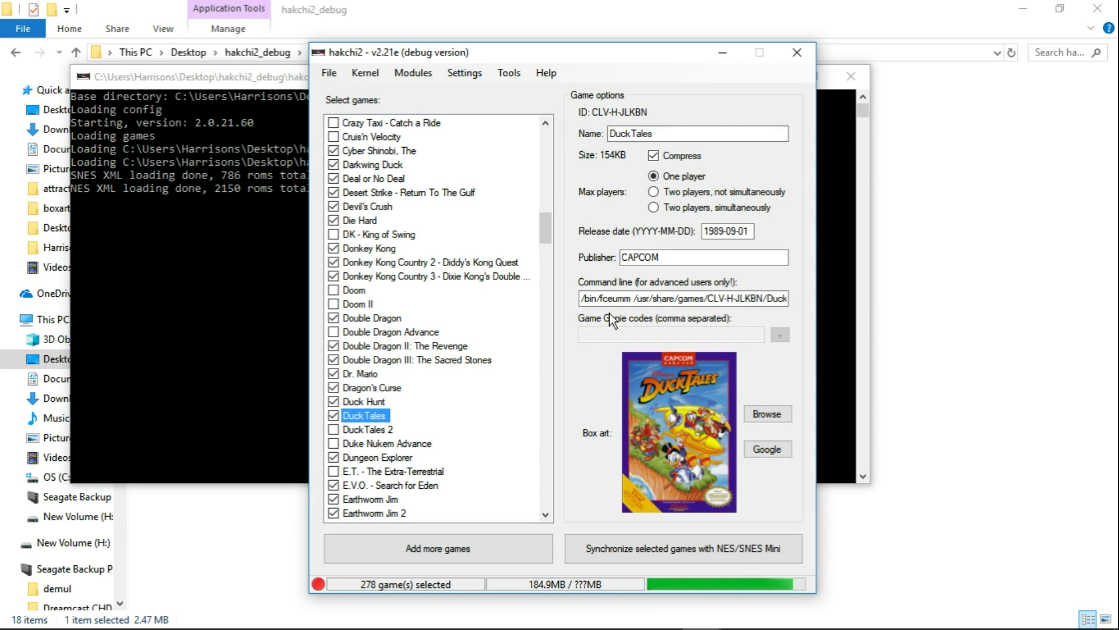
pyautogui.click(633, 299)
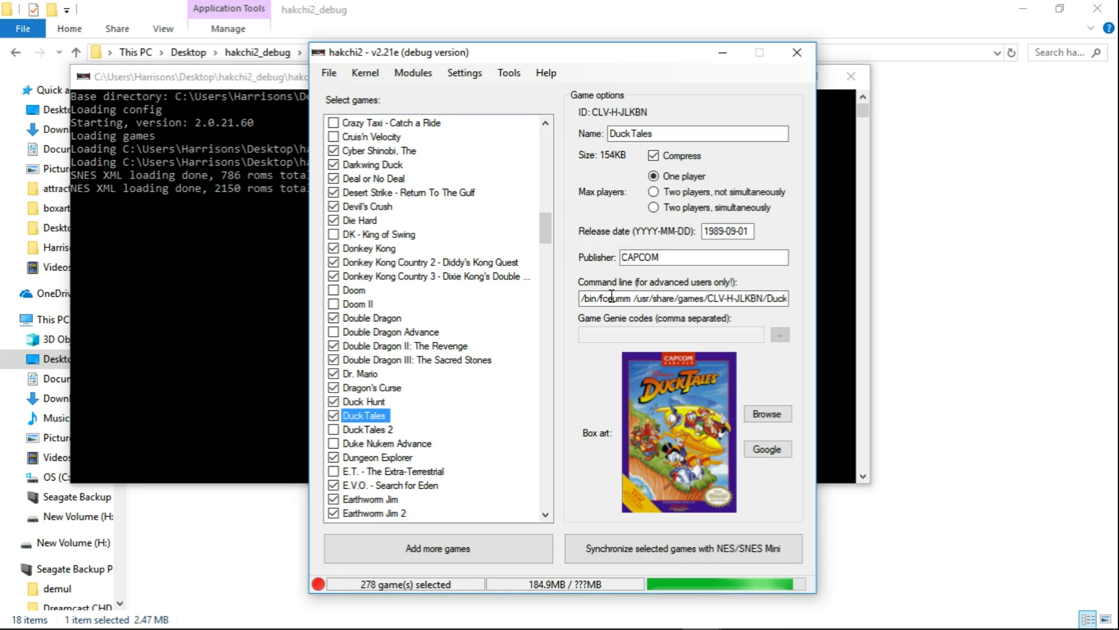